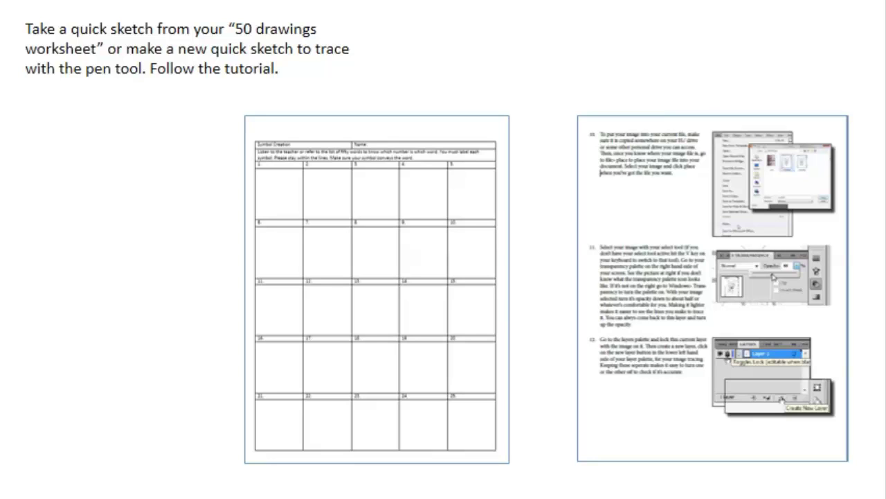
{"action": "key", "text": "Right"}
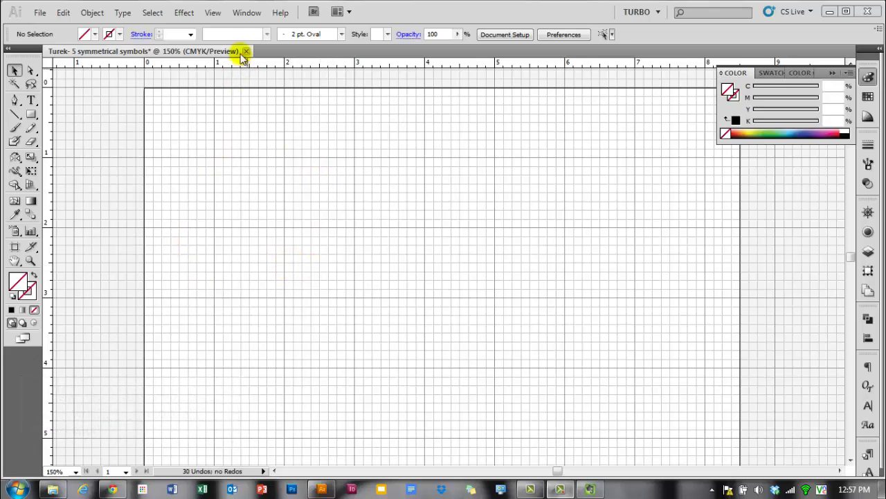
{"action": "left_click", "coordinate": [216, 14]}
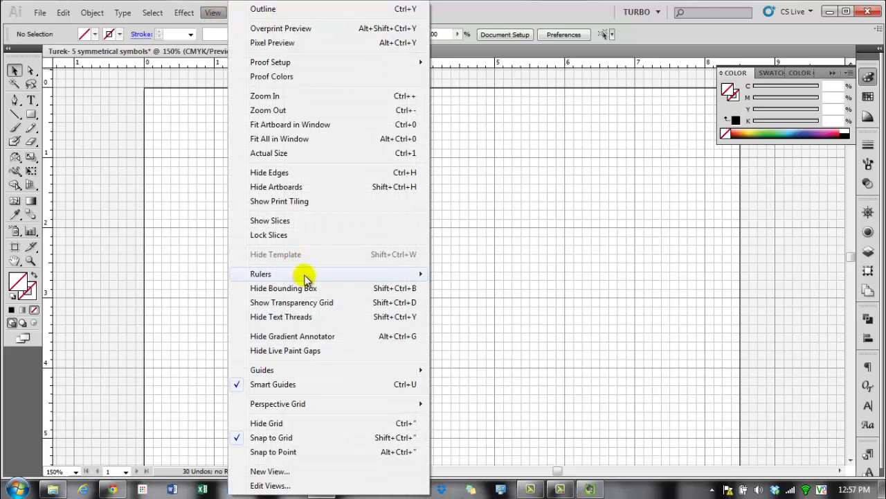
{"action": "mouse_move", "coordinate": [294, 276]}
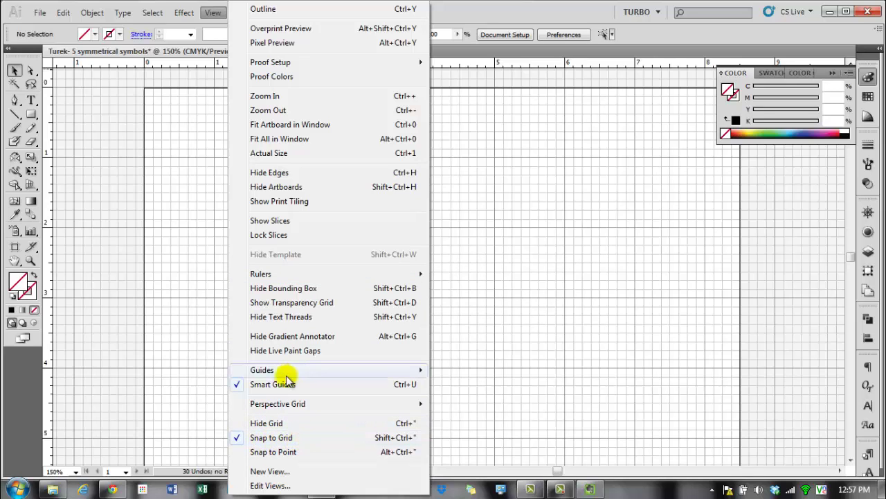
{"action": "left_click", "coordinate": [212, 13]}
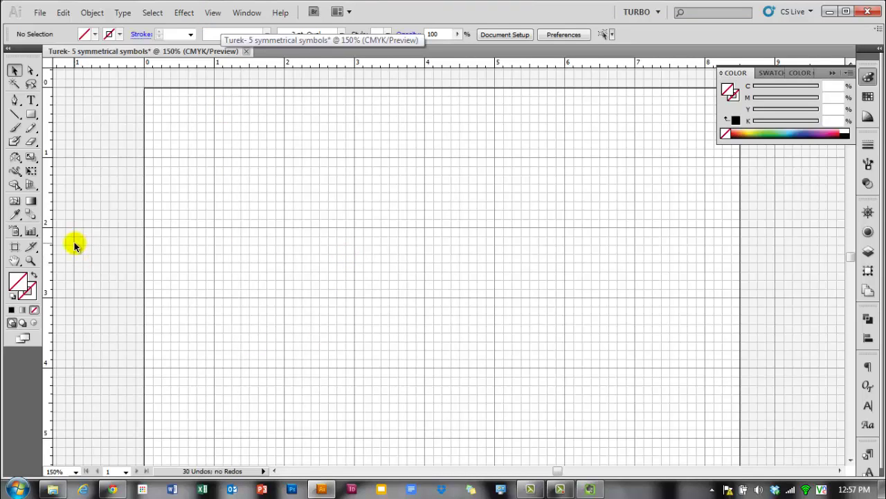
Place a vertical guide at 2 in on the horizontal ruler and lock the guides
{"action": "left_click_drag", "start_coordinate": [49, 259], "coordinate": [284, 251]}
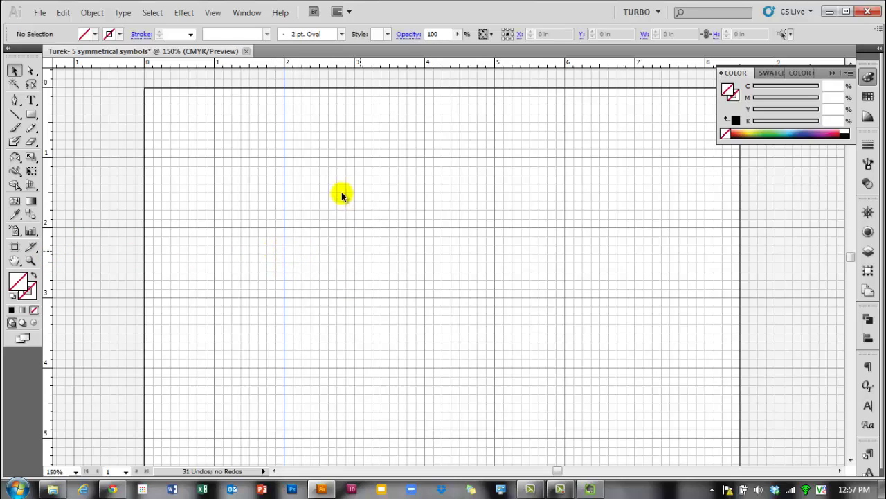
{"action": "left_click", "coordinate": [309, 244]}
{"action": "left_click", "coordinate": [307, 258]}
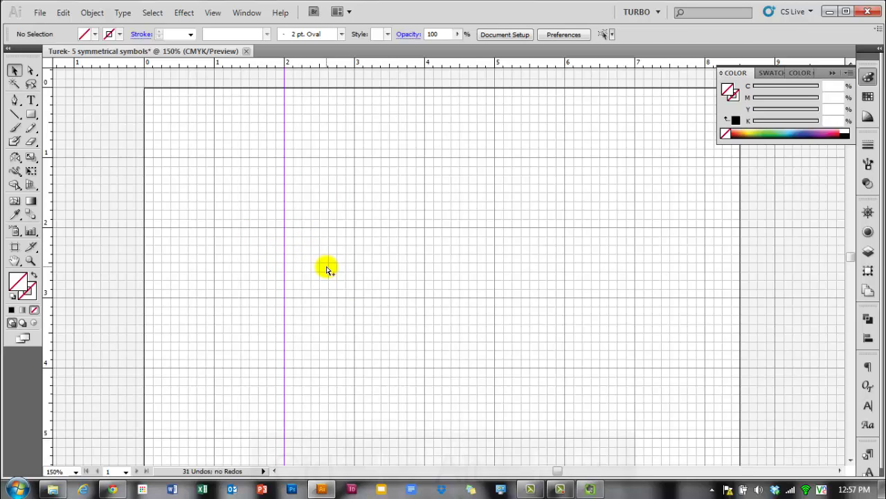
{"action": "key", "text": "ctrl+alt+semicolon"}
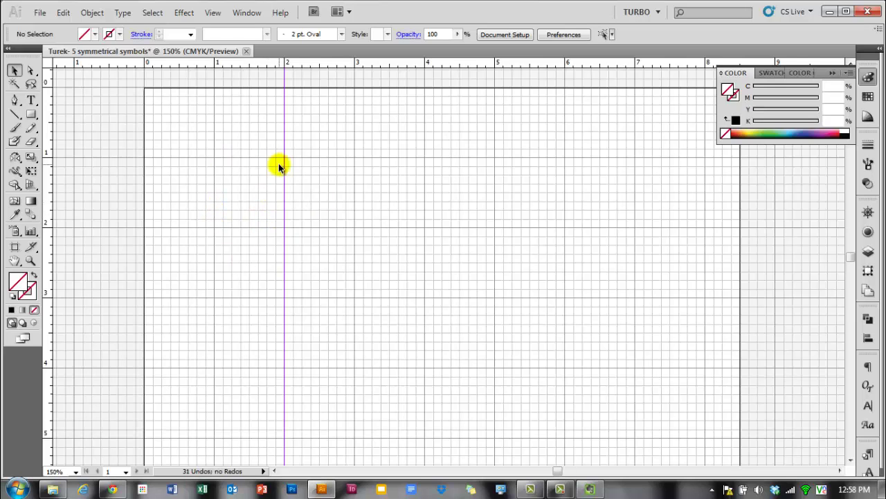
Draw the left half of a heart with the Pen tool, from the guide at 1.5 in down to the guide at 3.75 in
{"action": "left_click", "coordinate": [15, 100]}
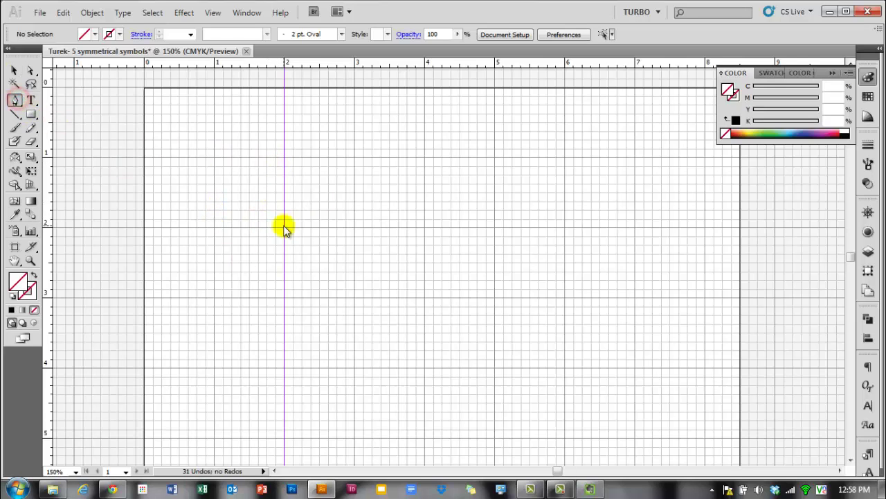
{"action": "left_click", "coordinate": [279, 189]}
{"action": "left_click_drag", "start_coordinate": [280, 189], "coordinate": [266, 176]}
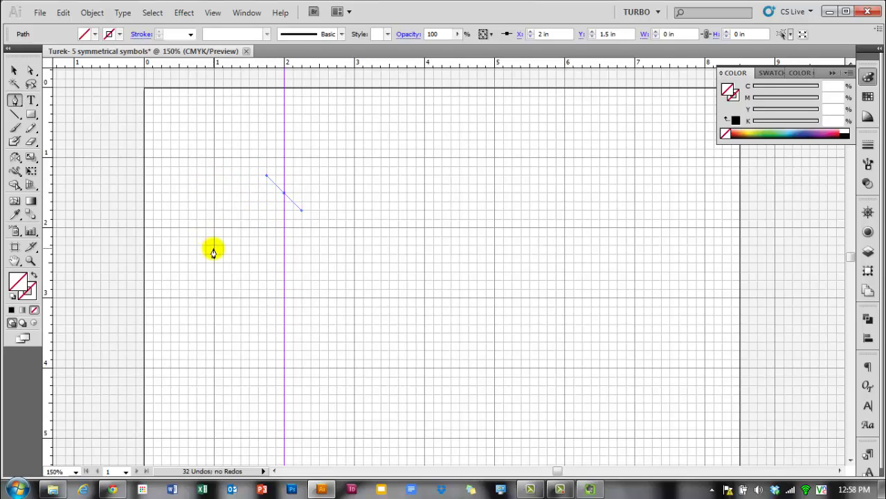
{"action": "left_click_drag", "start_coordinate": [205, 225], "coordinate": [231, 298]}
{"action": "left_click", "coordinate": [284, 350]}
Lengthen and steepen the top anchor's handle to raise the heart's lobe, and give the path a black stroke
{"action": "left_click", "coordinate": [30, 70]}
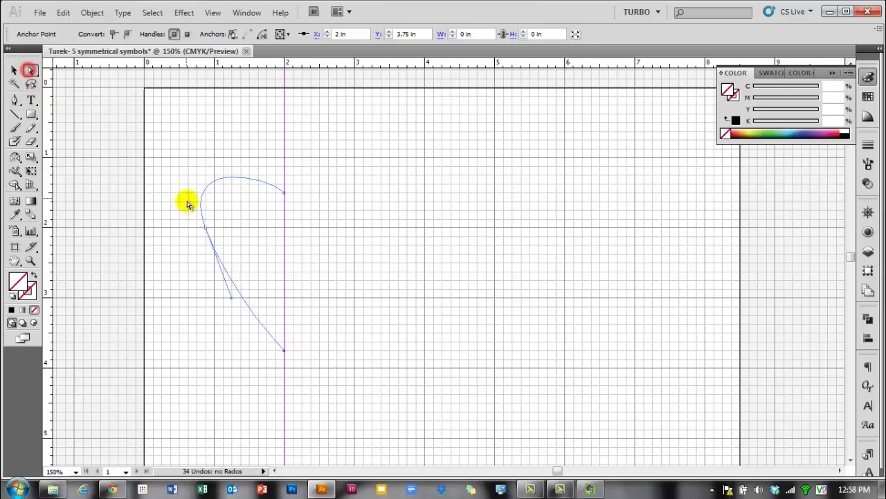
{"action": "left_click", "coordinate": [283, 192]}
{"action": "left_click_drag", "start_coordinate": [267, 175], "coordinate": [257, 131]}
{"action": "left_click", "coordinate": [31, 299]}
{"action": "left_click", "coordinate": [11, 310]}
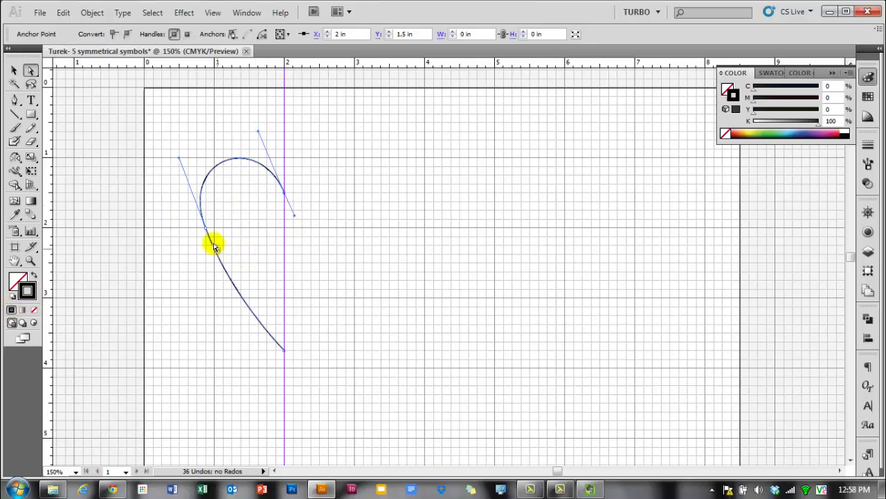
Move the left anchor to X 0.75 in, Y 2.375 in and raise its upper handle to round out the lobe
{"action": "left_click_drag", "start_coordinate": [206, 227], "coordinate": [196, 254]}
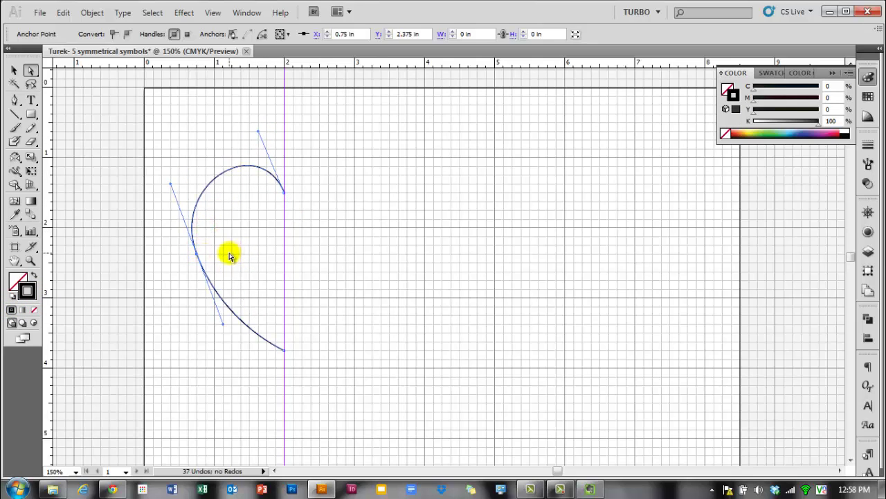
{"action": "left_click", "coordinate": [263, 230]}
{"action": "left_click_drag", "start_coordinate": [205, 191], "coordinate": [198, 174]}
{"action": "left_click", "coordinate": [266, 251]}
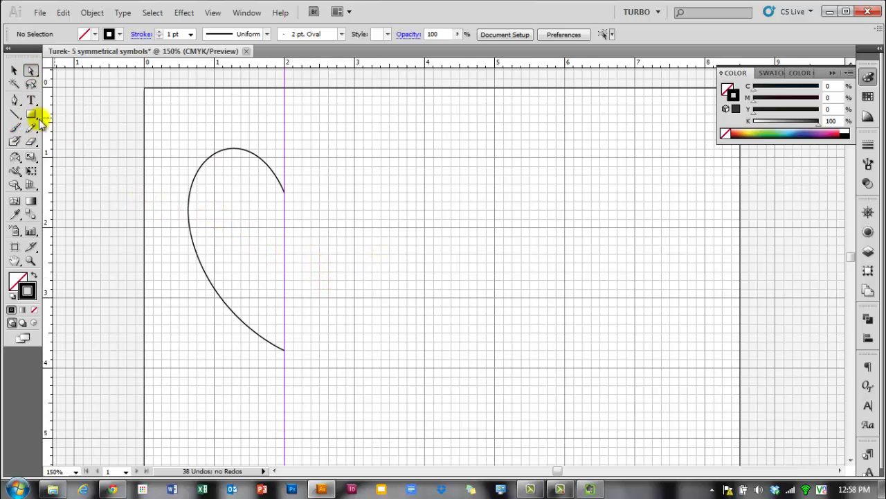
Reflect a copy of the half heart across the vertical guide to form the right half
{"action": "left_click", "coordinate": [14, 71]}
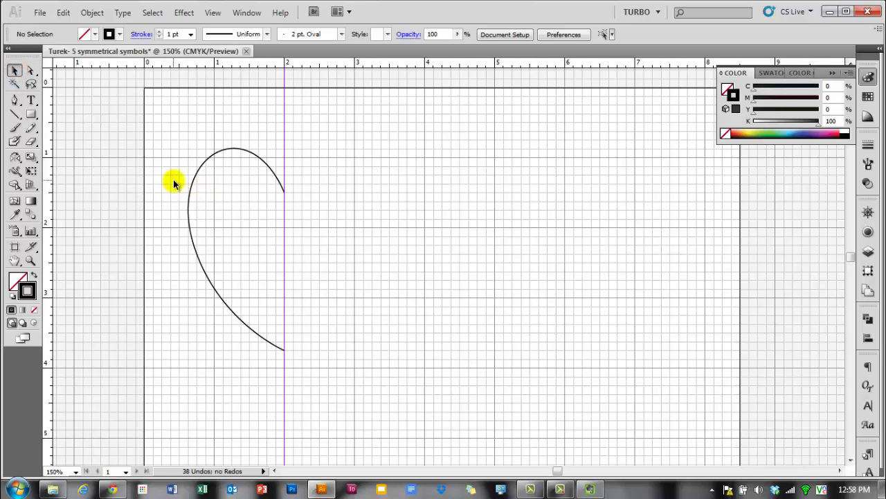
{"action": "left_click_drag", "start_coordinate": [174, 182], "coordinate": [229, 219]}
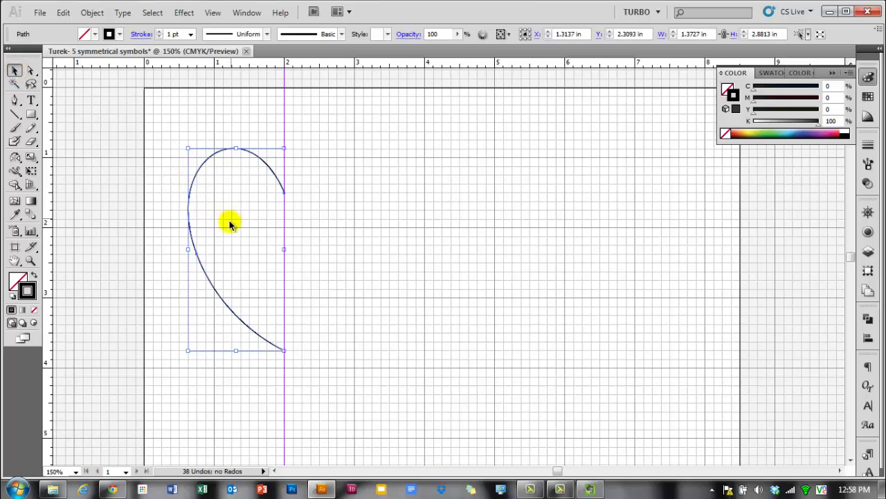
{"action": "left_click", "coordinate": [15, 159]}
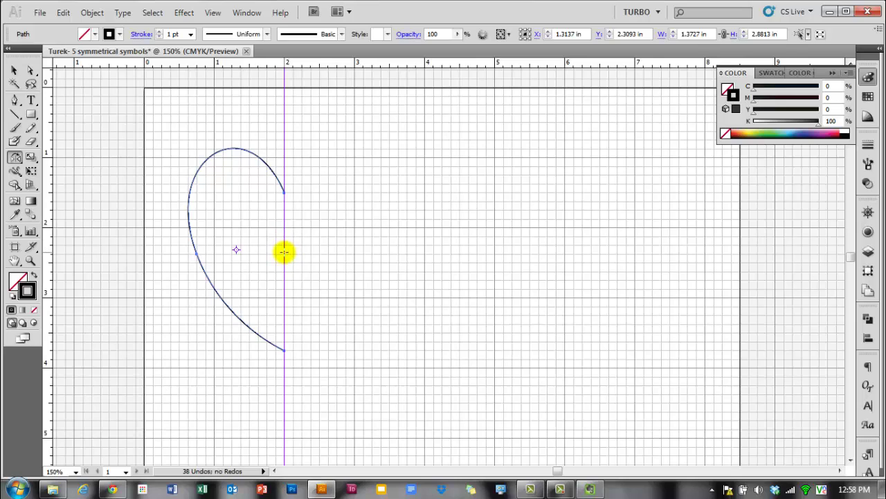
{"action": "left_click", "coordinate": [284, 252]}
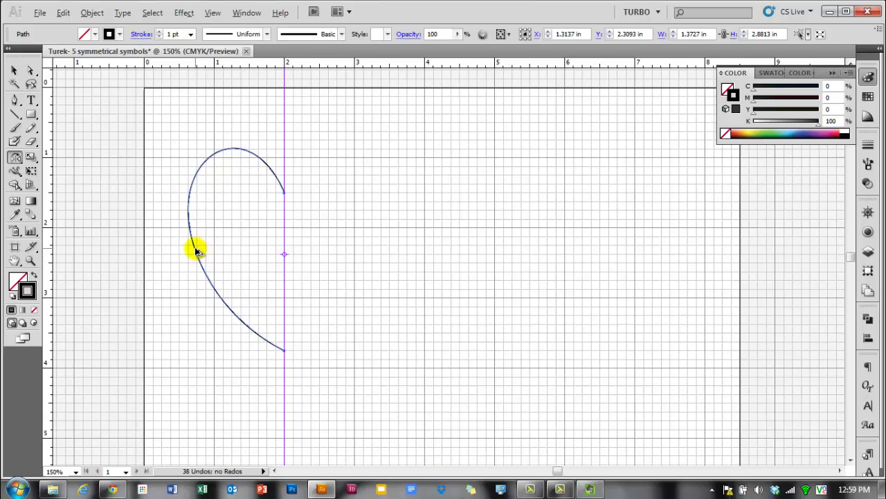
{"action": "left_click_drag", "start_coordinate": [196, 251], "coordinate": [361, 251]}
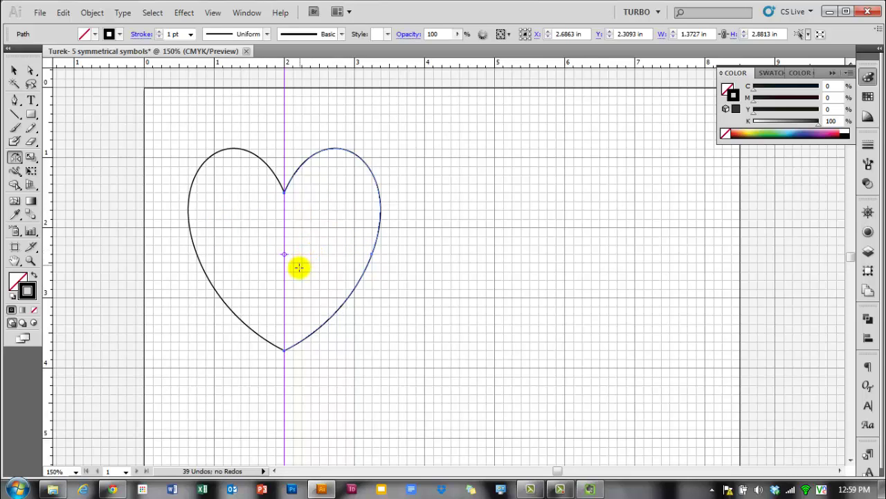
Join the endpoints of the two heart halves at the top notch and at the bottom tip
{"action": "left_click", "coordinate": [31, 70]}
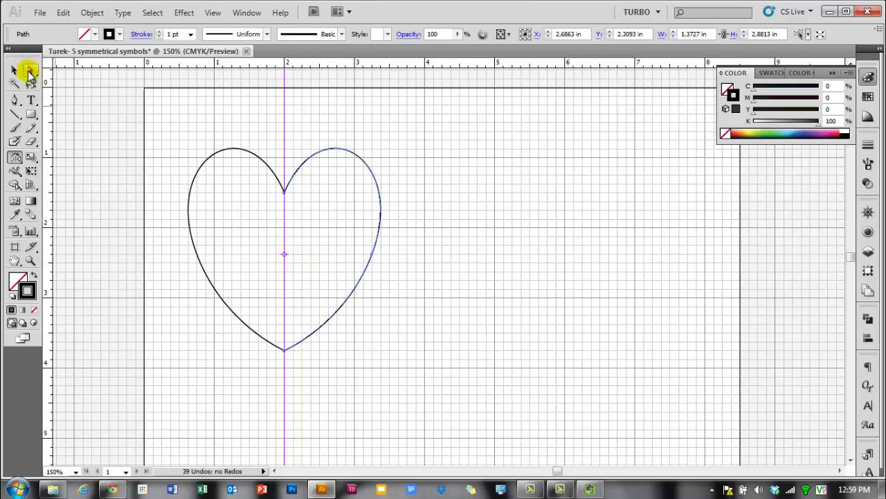
{"action": "left_click", "coordinate": [279, 206]}
{"action": "left_click_drag", "start_coordinate": [298, 212], "coordinate": [271, 184]}
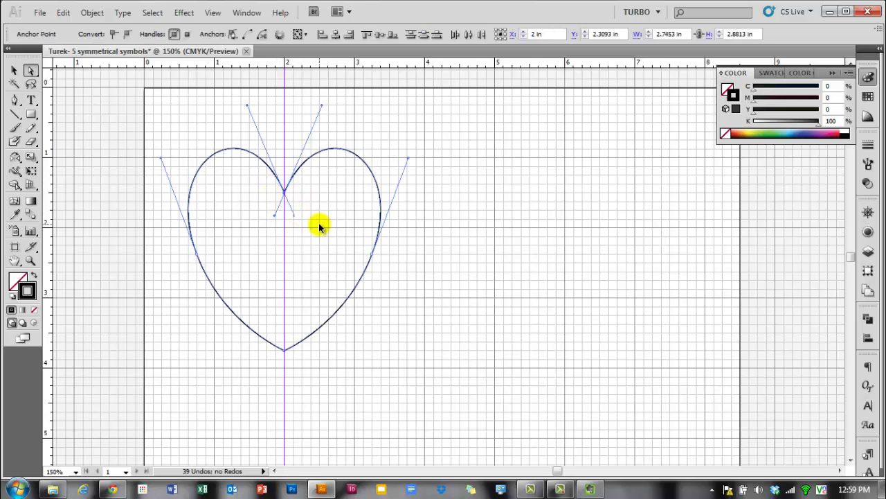
{"action": "key", "text": "ctrl+j"}
{"action": "left_click", "coordinate": [284, 189]}
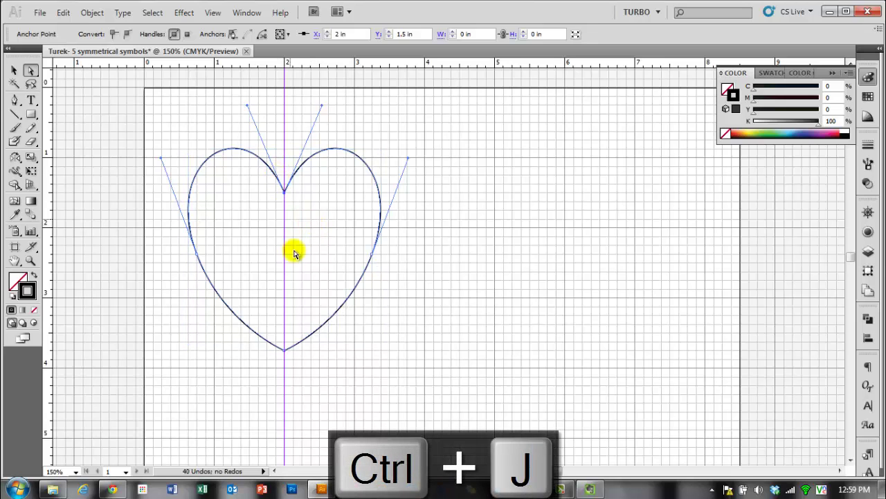
{"action": "left_click", "coordinate": [293, 253]}
{"action": "left_click_drag", "start_coordinate": [301, 361], "coordinate": [270, 331]}
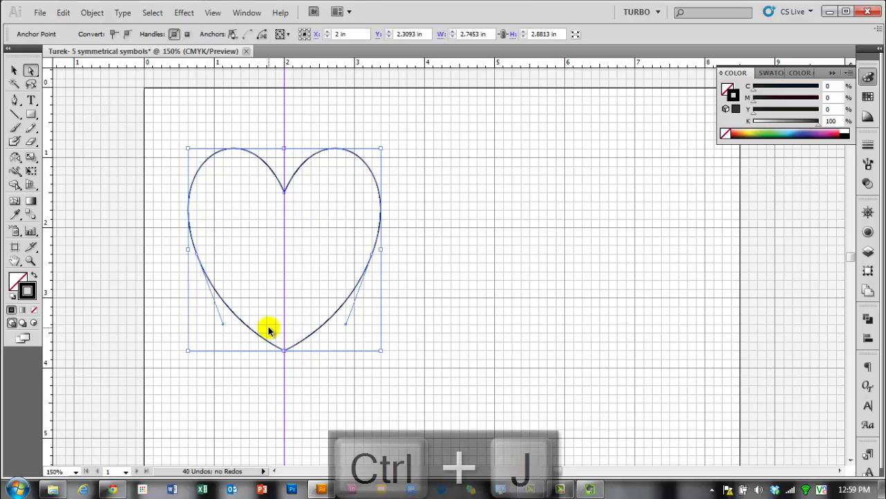
{"action": "key", "text": "ctrl+j"}
Swap the heart's fill and stroke to give it a solid black fill with no outline
{"action": "left_click", "coordinate": [34, 276]}
{"action": "left_click", "coordinate": [408, 313]}
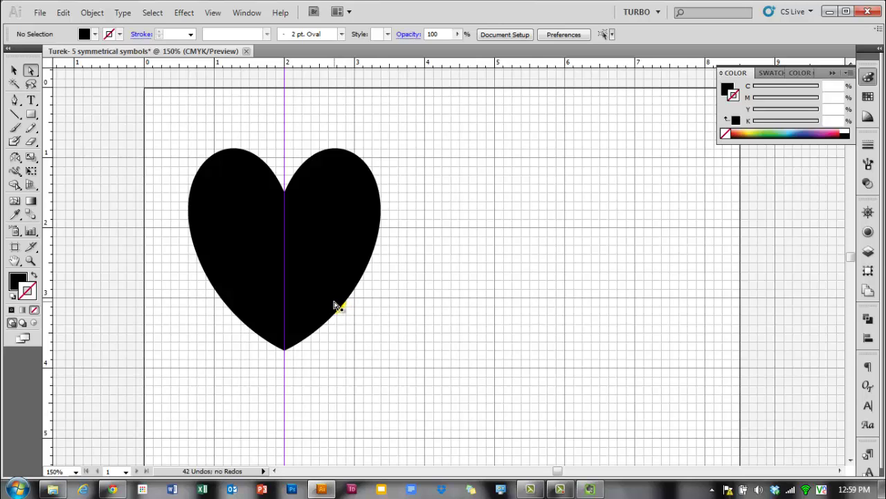
{"action": "left_click", "coordinate": [406, 323]}
Move the whole heart slightly left of the vertical guide, to about X 1.87 in
{"action": "left_click", "coordinate": [329, 281]}
{"action": "left_click_drag", "start_coordinate": [329, 281], "coordinate": [320, 281]}
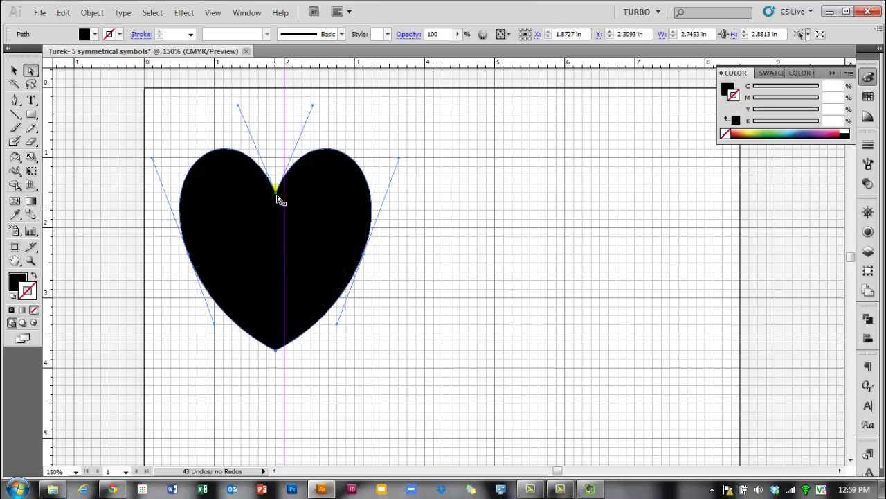
{"action": "left_click", "coordinate": [274, 352]}
{"action": "left_click", "coordinate": [276, 174]}
Place a horizontal guide at 6 in, crossing the vertical guide below the heart
{"action": "scroll", "coordinate": [295, 259], "scroll_direction": "down", "scroll_amount": 3}
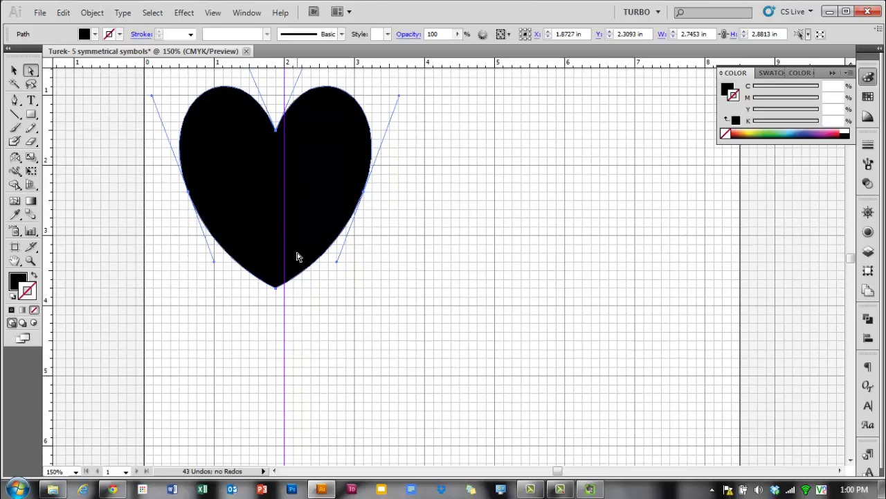
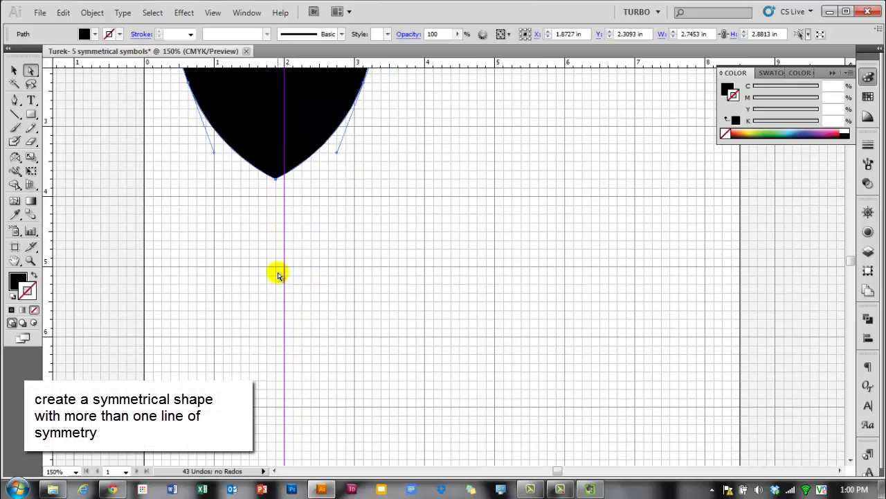
{"action": "scroll", "coordinate": [276, 276], "scroll_direction": "down", "scroll_amount": 1}
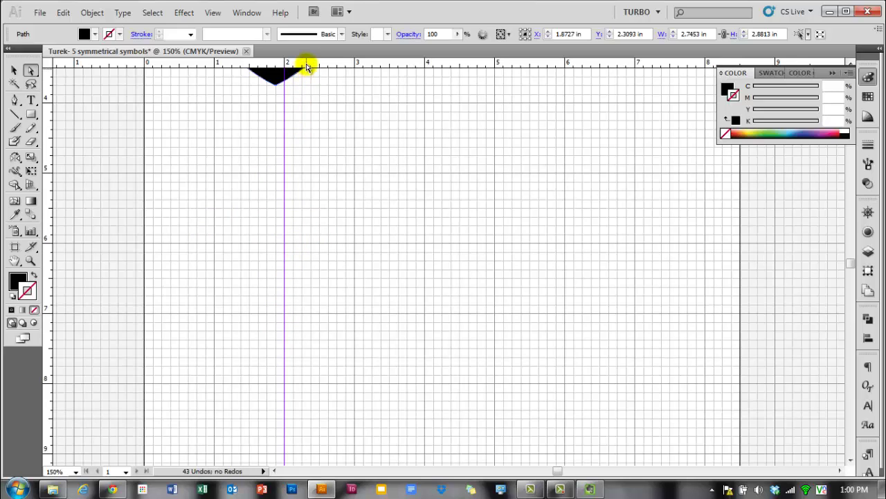
{"action": "left_click_drag", "start_coordinate": [307, 67], "coordinate": [300, 248]}
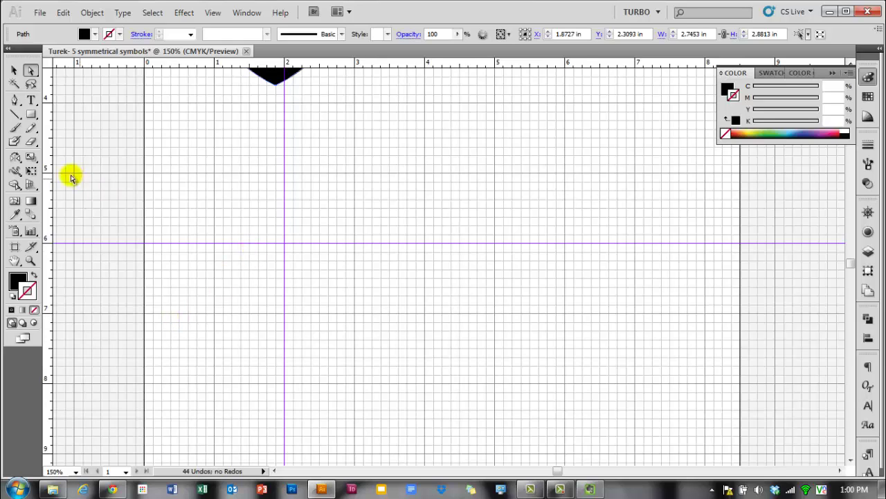
{"action": "left_click", "coordinate": [15, 160]}
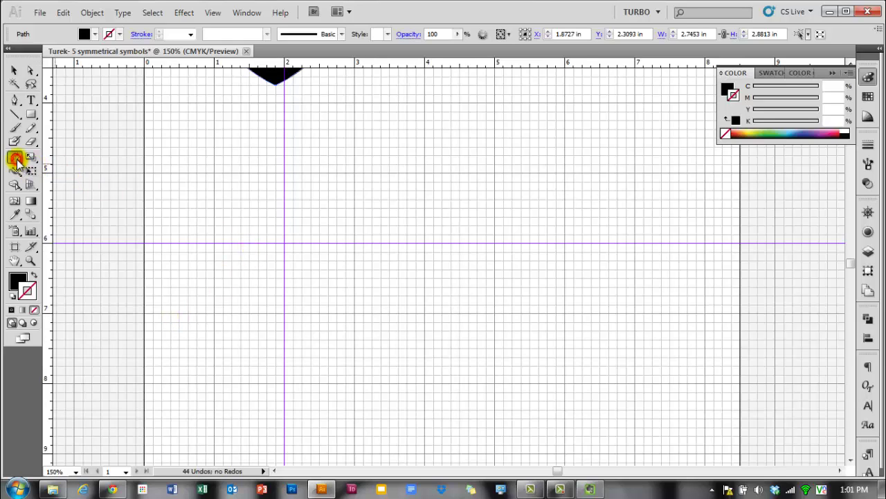
Draw a wavy quarter shape with the Pen tool, from the vertical guide at 4 in to the horizontal guide at 0 in
{"action": "left_click", "coordinate": [14, 101]}
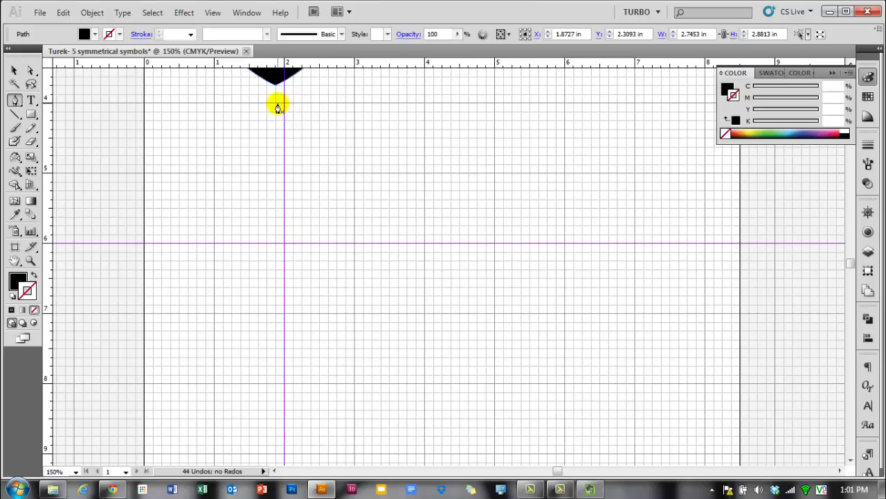
{"action": "left_click_drag", "start_coordinate": [283, 103], "coordinate": [264, 108]}
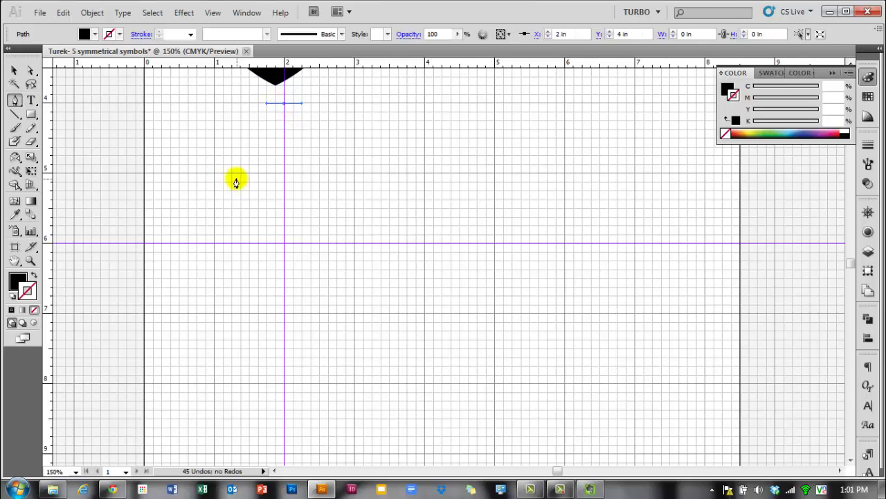
{"action": "left_click_drag", "start_coordinate": [267, 182], "coordinate": [248, 190]}
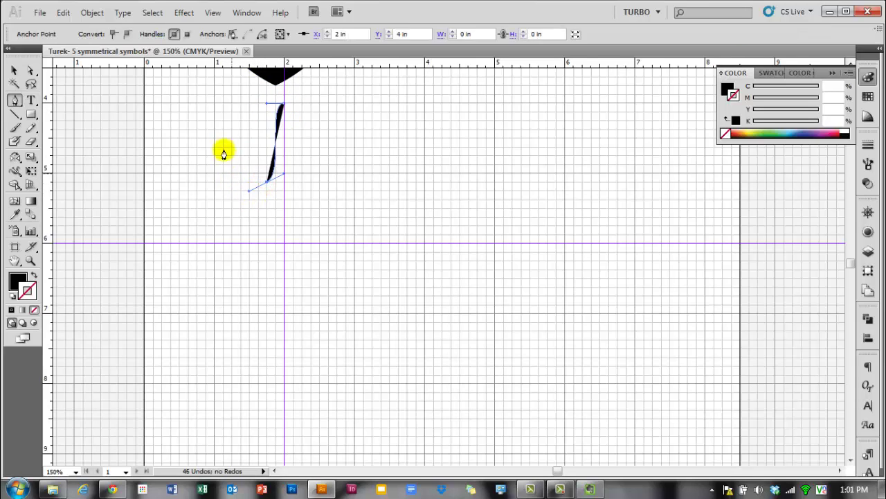
{"action": "left_click_drag", "start_coordinate": [180, 138], "coordinate": [162, 156]}
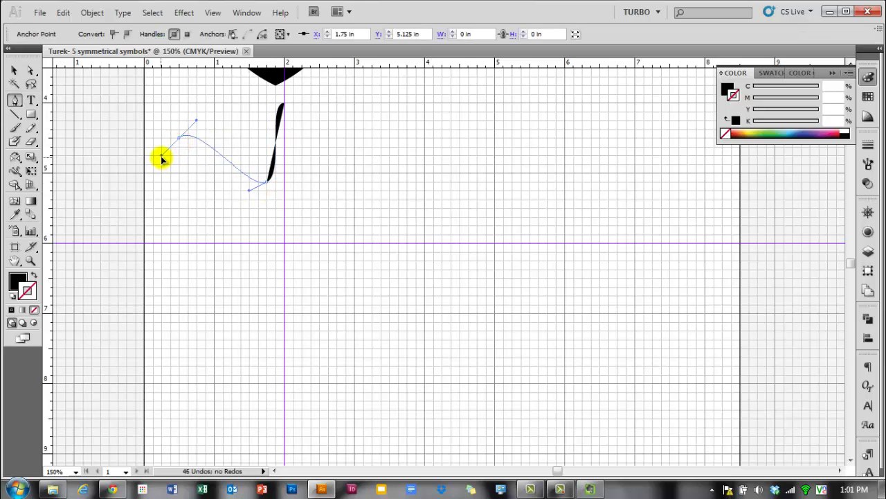
{"action": "left_click_drag", "start_coordinate": [214, 215], "coordinate": [205, 225]}
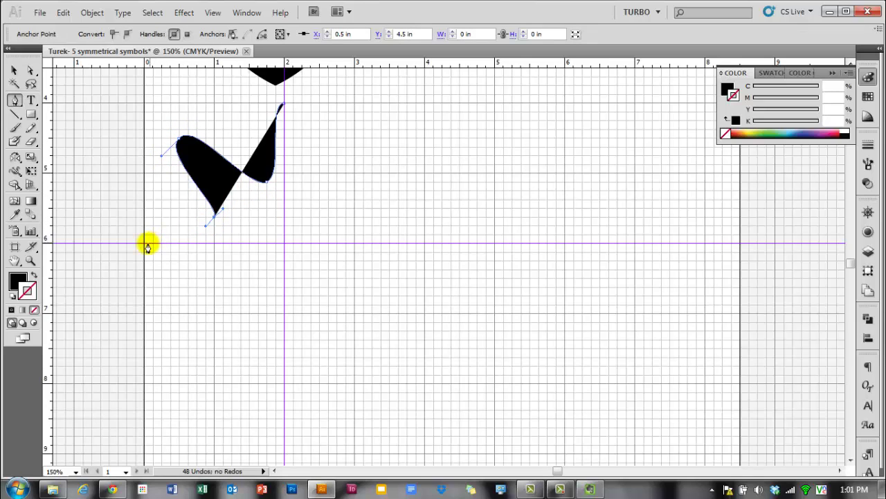
{"action": "left_click_drag", "start_coordinate": [145, 243], "coordinate": [144, 269]}
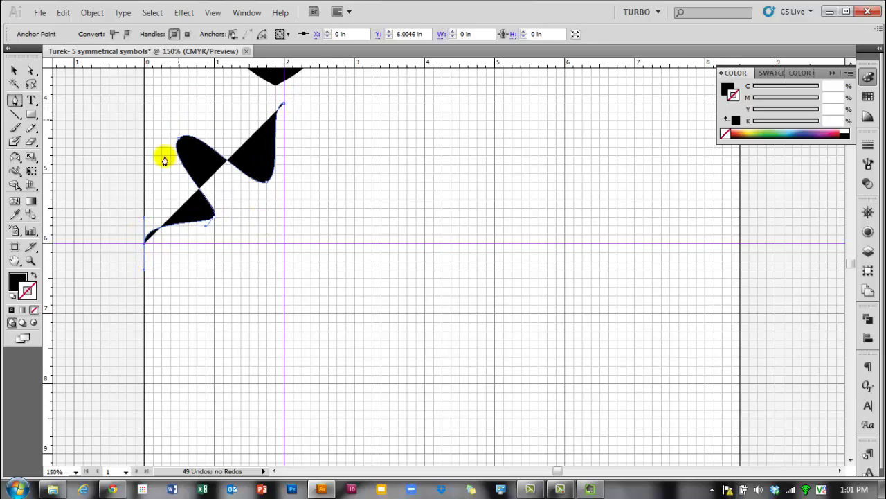
Swap the wavy path's fill and stroke to leave a black outline with no fill, and select the whole path
{"action": "left_click", "coordinate": [34, 275]}
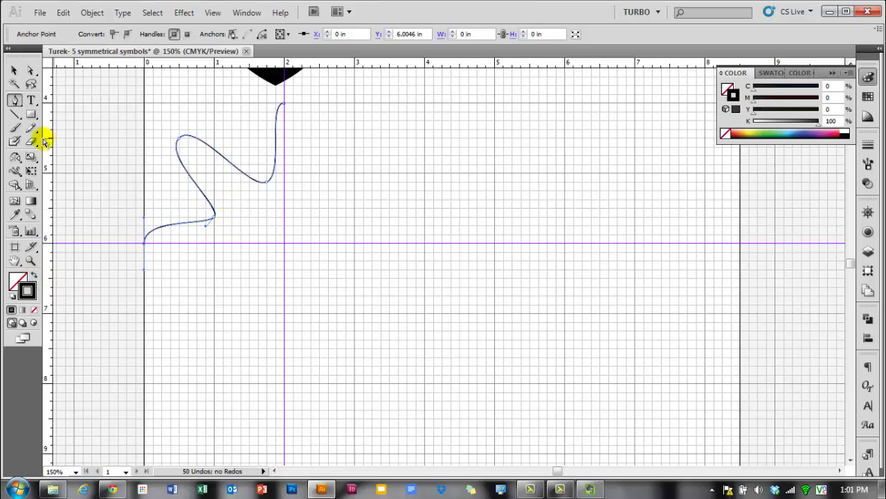
{"action": "left_click", "coordinate": [14, 72]}
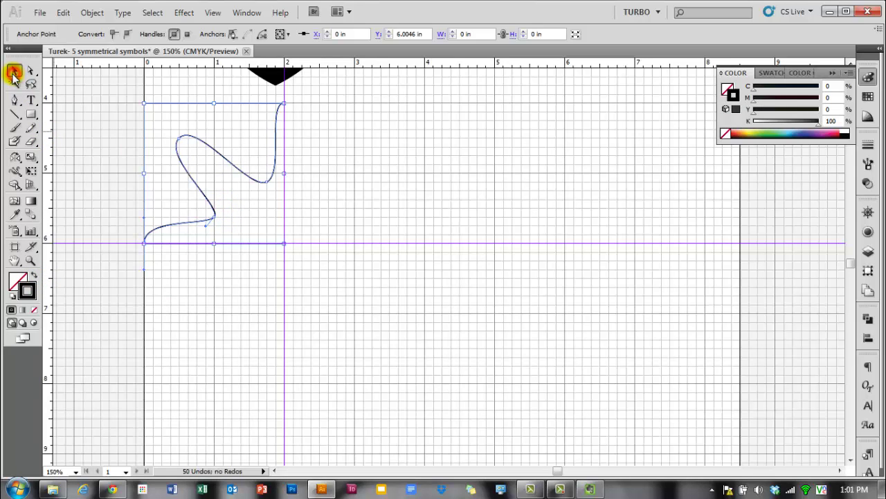
{"action": "left_click", "coordinate": [239, 210]}
{"action": "left_click_drag", "start_coordinate": [261, 217], "coordinate": [176, 145]}
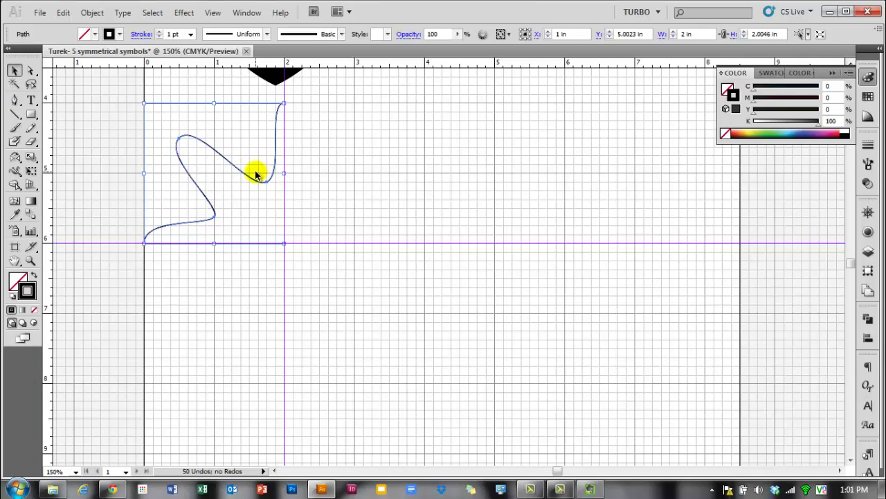
{"action": "left_click", "coordinate": [14, 159]}
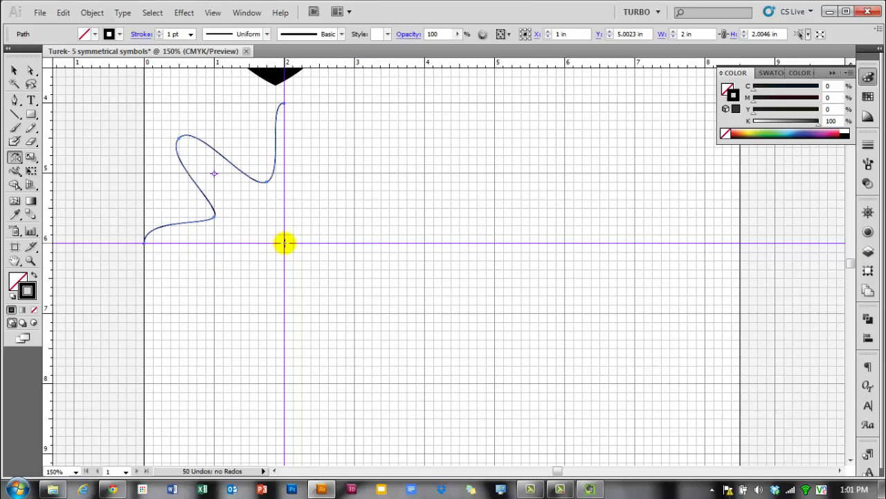
{"action": "left_click", "coordinate": [285, 244]}
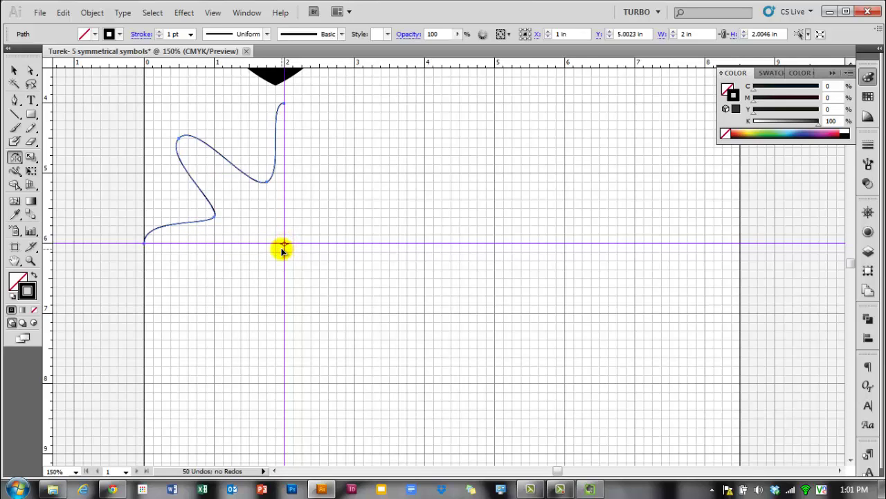
{"action": "double_click", "coordinate": [15, 158]}
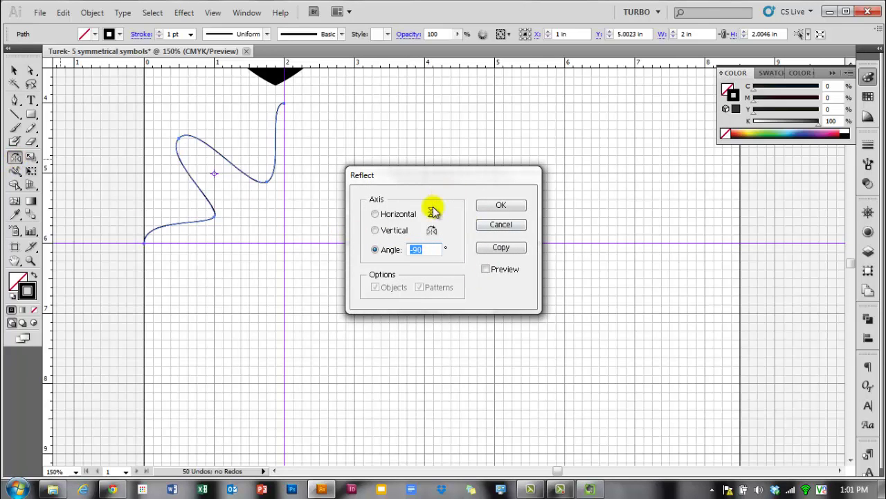
{"action": "left_click", "coordinate": [512, 225]}
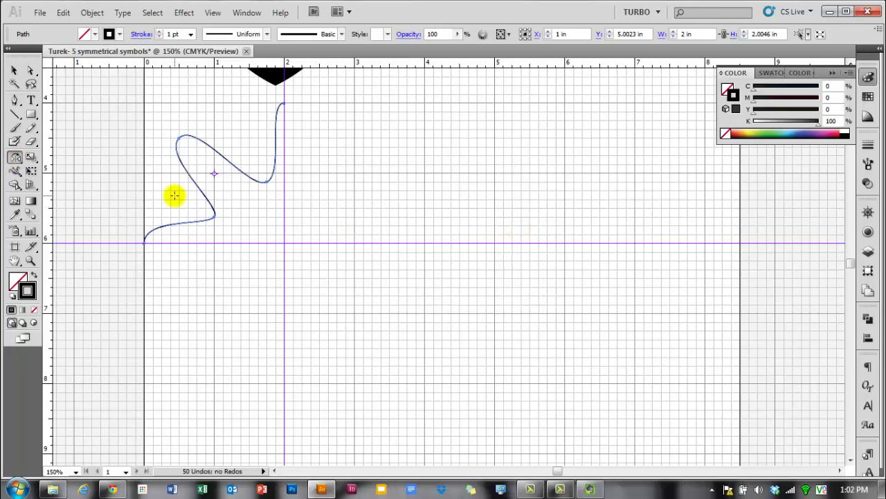
Reflect a copy of the wavy path at -90° about the intersection of the two guides, with the preview enabled
{"action": "left_click", "coordinate": [284, 243], "text": "alt"}
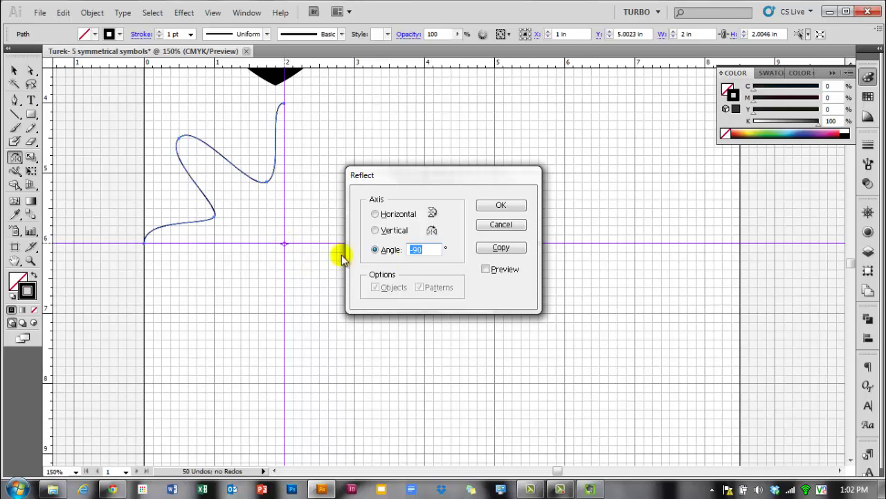
{"action": "left_click", "coordinate": [505, 270]}
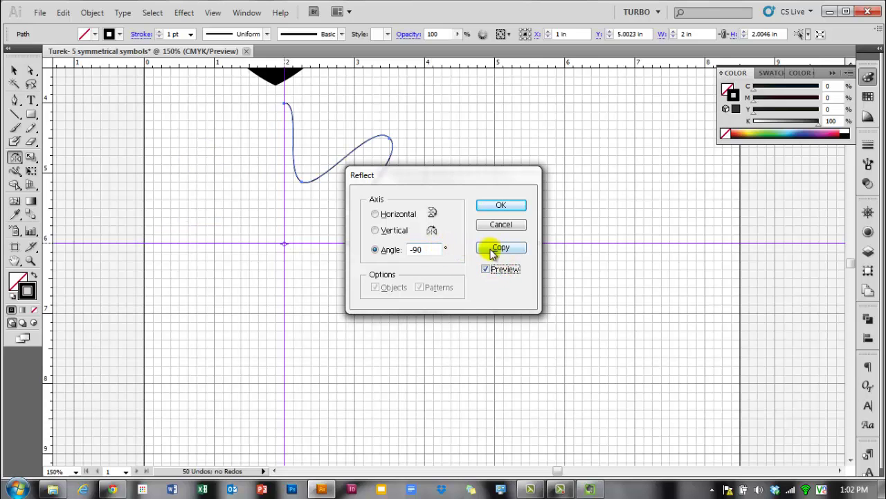
{"action": "left_click", "coordinate": [501, 248]}
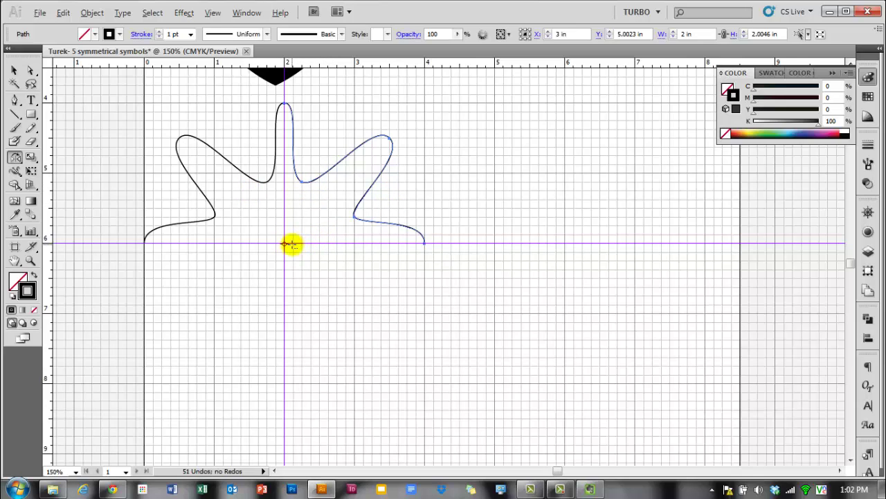
Reflect a copy of the upper-right quarter at an angle of -180° about the guide intersection to make the lower-right quarter
{"action": "left_click", "coordinate": [284, 244], "text": "alt"}
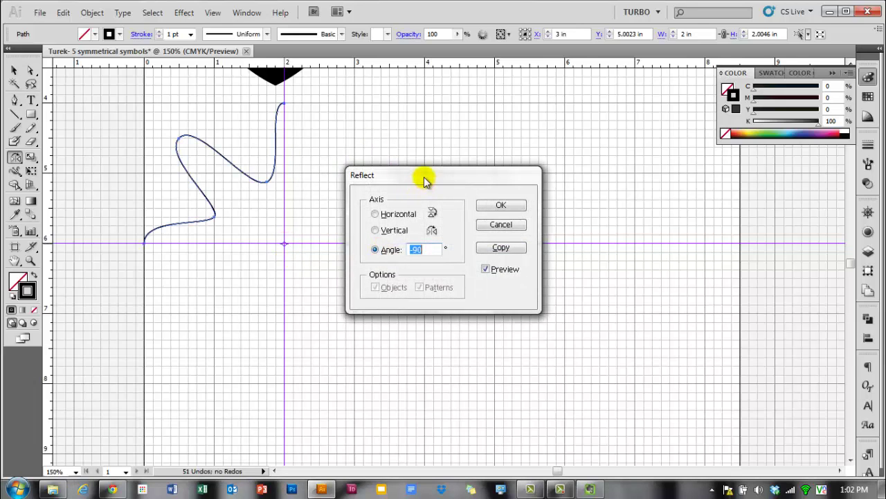
{"action": "left_click_drag", "start_coordinate": [422, 178], "coordinate": [508, 166]}
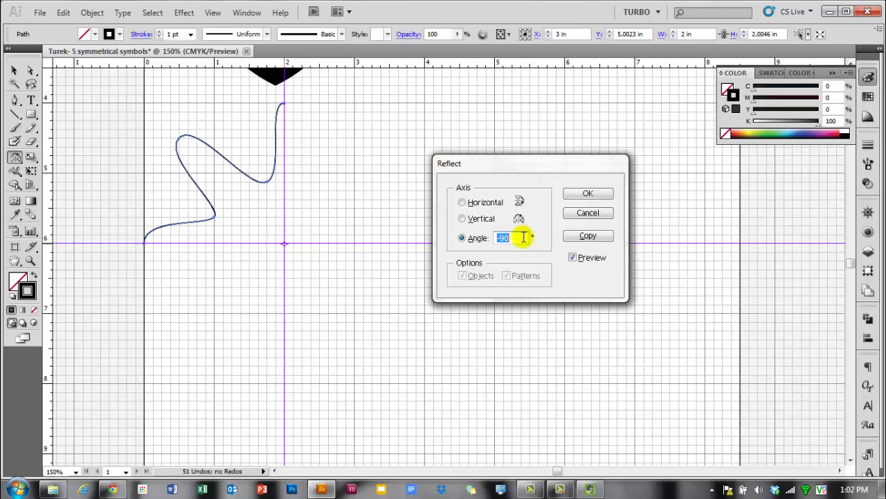
{"action": "key", "text": "Down"}
{"action": "key", "text": "Down"}
{"action": "key", "text": "Down"}
{"action": "key", "text": "Down"}
{"action": "key", "text": "Down"}
{"action": "key", "text": "Down"}
{"action": "key", "text": "Down"}
{"action": "key", "text": "Down"}
{"action": "key", "text": "Down"}
{"action": "key", "text": "Down"}
{"action": "key", "text": "Down"}
{"action": "key", "text": "Down"}
{"action": "key", "text": "Down"}
{"action": "key", "text": "Down"}
{"action": "key", "text": "Down"}
{"action": "key", "text": "Down"}
{"action": "key", "text": "Down"}
{"action": "key", "text": "Down"}
{"action": "key", "text": "Down"}
{"action": "key", "text": "Down"}
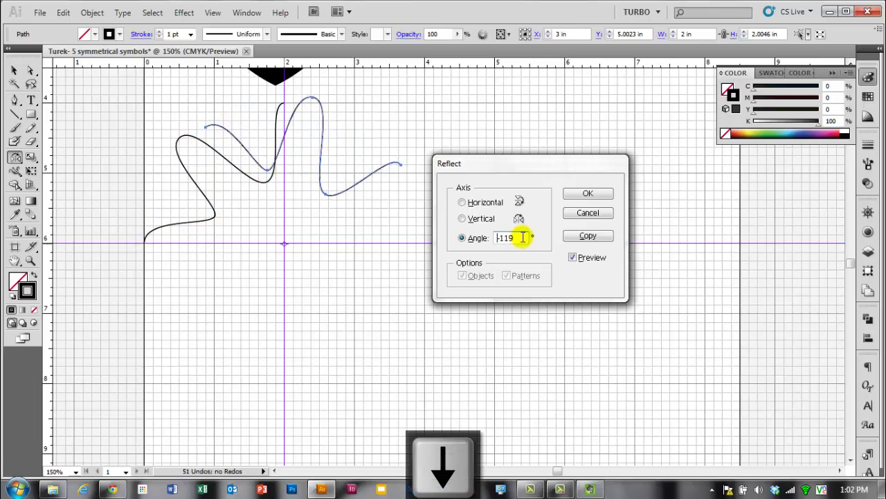
{"action": "key", "text": "Down"}
{"action": "key", "text": "Down"}
{"action": "key", "text": "Down"}
{"action": "key", "text": "Down"}
{"action": "key", "text": "Down"}
{"action": "key", "text": "Down"}
{"action": "key", "text": "Down"}
{"action": "key", "text": "Down"}
{"action": "key", "text": "Down"}
{"action": "key", "text": "Down"}
{"action": "key", "text": "Down"}
{"action": "key", "text": "Down"}
{"action": "key", "text": "Down"}
{"action": "key", "text": "Down"}
{"action": "key", "text": "Down"}
{"action": "key", "text": "Down"}
{"action": "key", "text": "Down"}
{"action": "key", "text": "Down"}
{"action": "key", "text": "Down"}
{"action": "key", "text": "Down"}
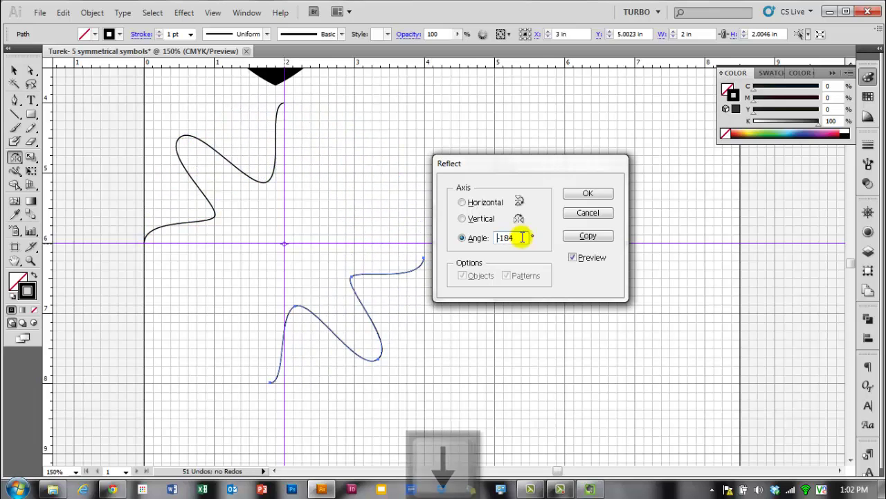
{"action": "key", "text": "Up"}
{"action": "key", "text": "Up"}
{"action": "key", "text": "Up"}
{"action": "key", "text": "Up"}
{"action": "key", "text": "Up"}
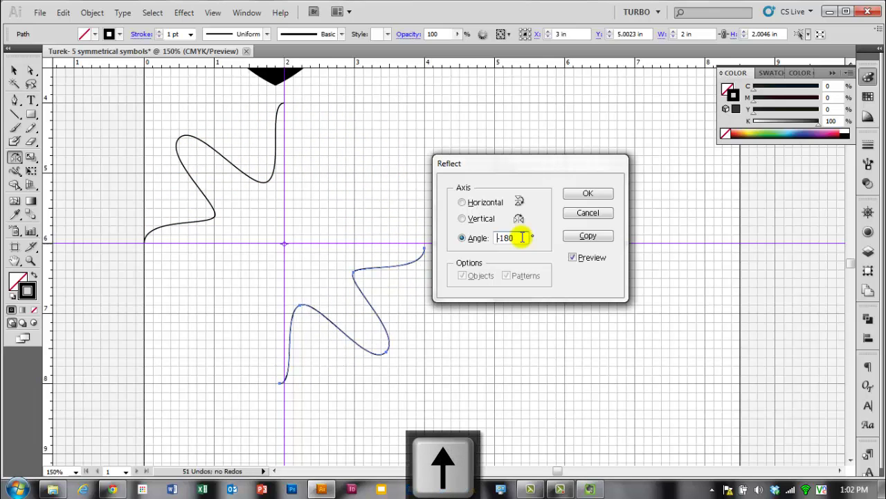
{"action": "key", "text": "Down"}
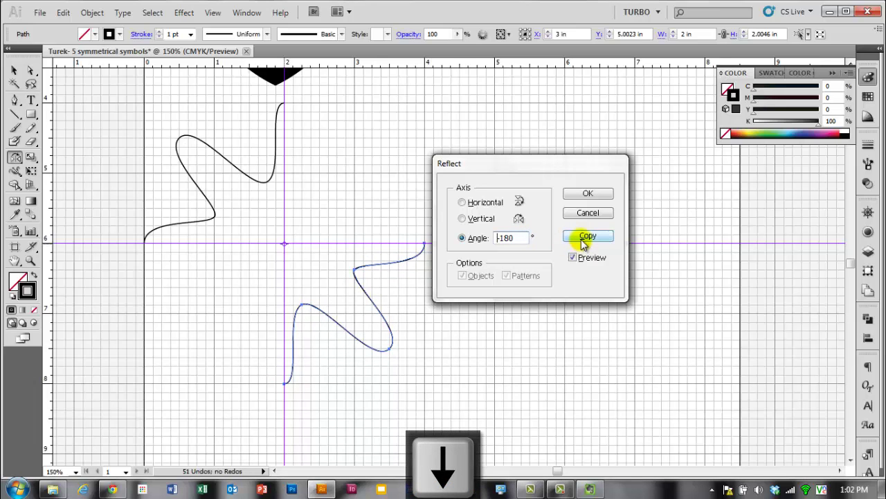
{"action": "left_click", "coordinate": [585, 239]}
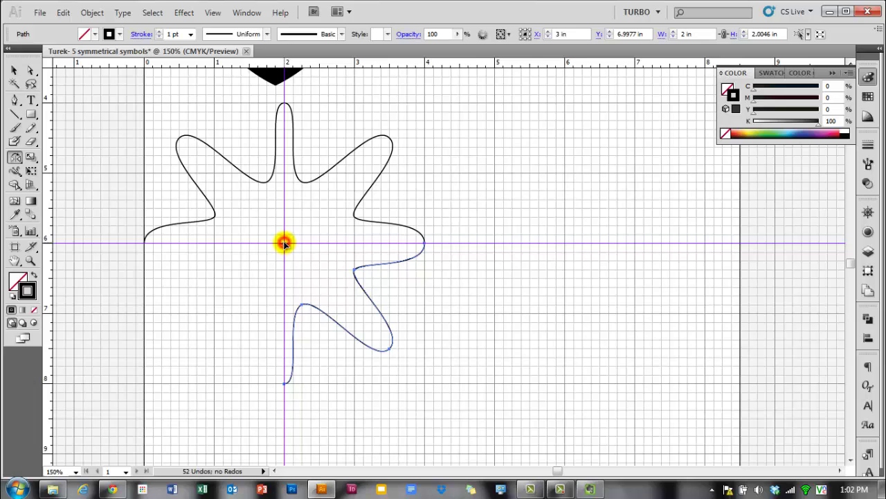
Reflect a copy of the lower-right quarter freehand across the vertical guide, about the guide intersection, to complete the star outline
{"action": "left_click", "coordinate": [284, 243]}
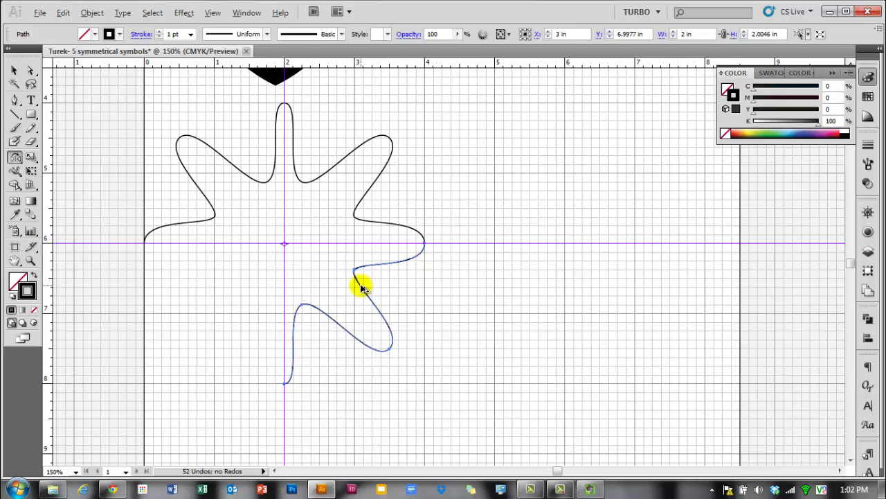
{"action": "left_click_drag", "start_coordinate": [362, 290], "coordinate": [208, 308]}
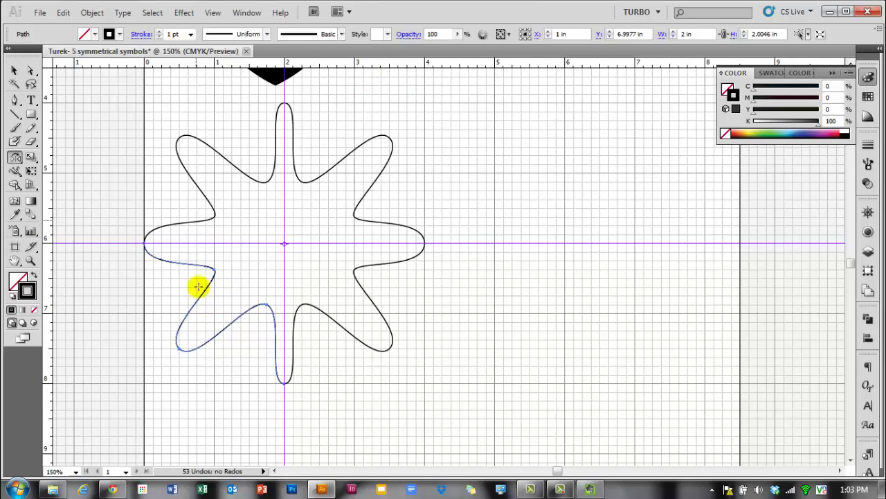
Join the two open endpoints at the star's left tip, where the outline meets the horizontal guide at 0 in
{"action": "left_click", "coordinate": [15, 70]}
{"action": "left_click", "coordinate": [29, 70]}
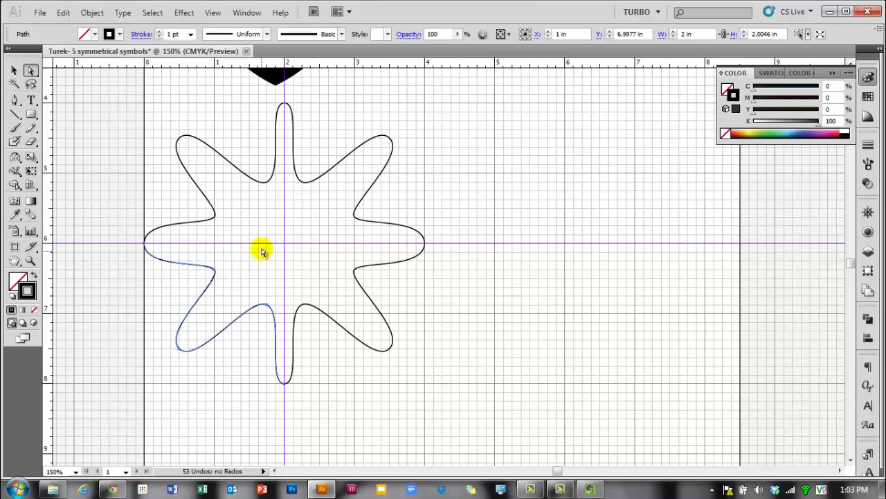
{"action": "left_click", "coordinate": [17, 70]}
{"action": "left_click", "coordinate": [30, 70]}
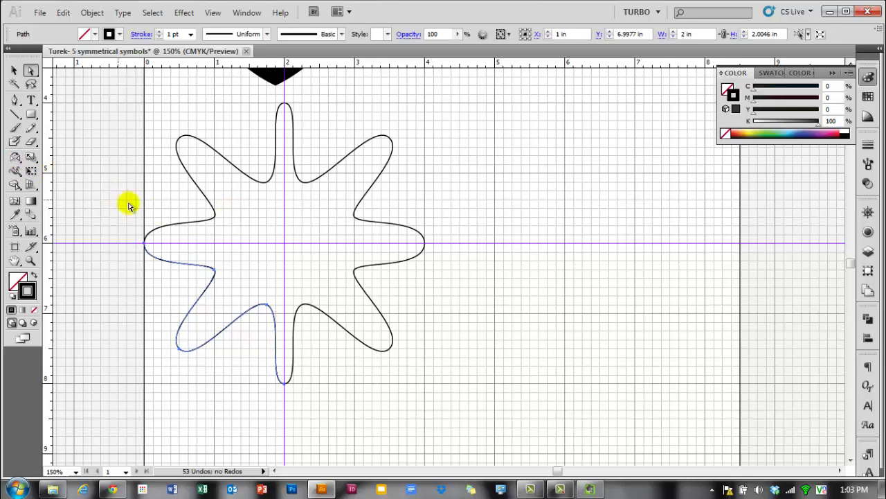
{"action": "left_click", "coordinate": [137, 238]}
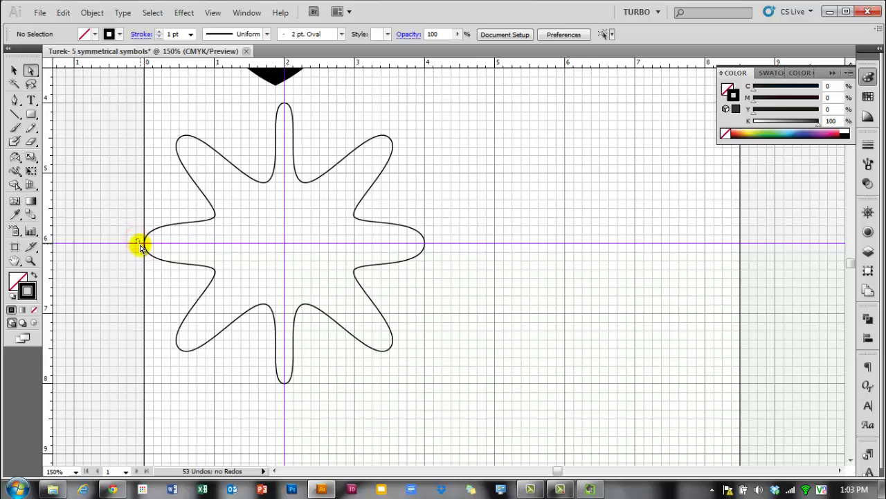
{"action": "left_click_drag", "start_coordinate": [137, 239], "coordinate": [158, 250]}
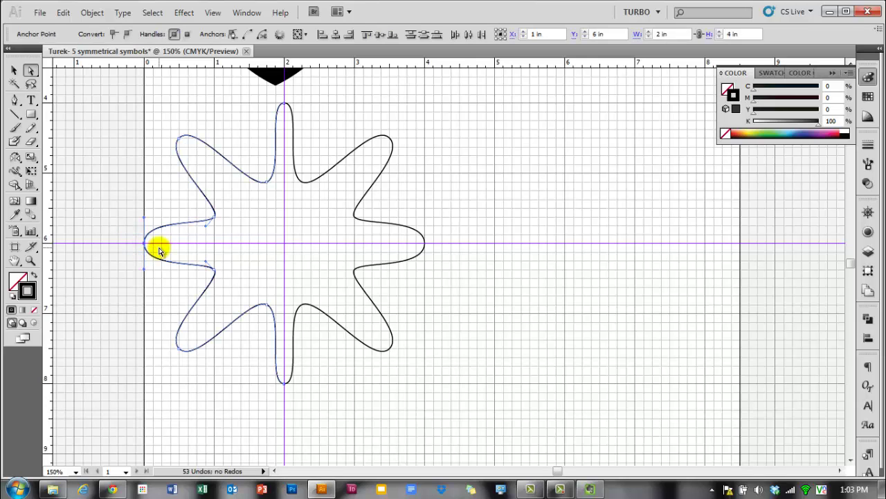
{"action": "key", "text": "ctrl+j"}
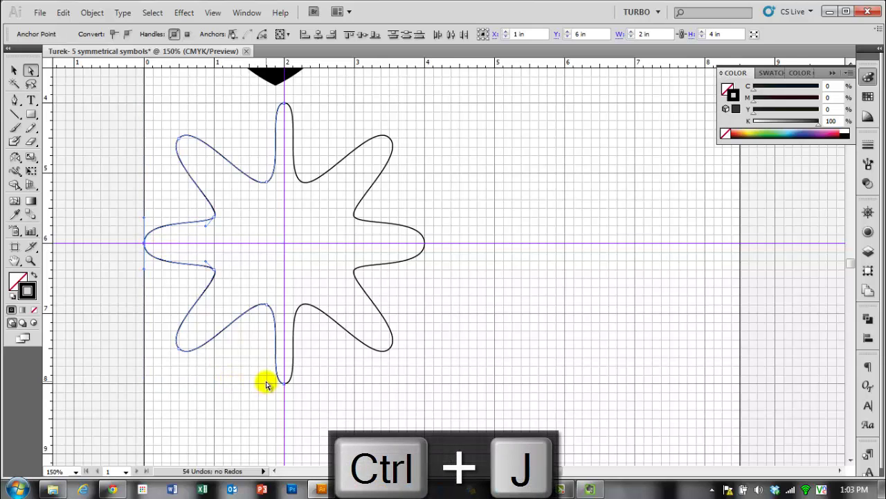
Join the overlapping endpoints at the star's bottom tip and at its right tip
{"action": "left_click", "coordinate": [267, 380]}
{"action": "left_click_drag", "start_coordinate": [266, 380], "coordinate": [302, 397]}
{"action": "left_click", "coordinate": [301, 397]}
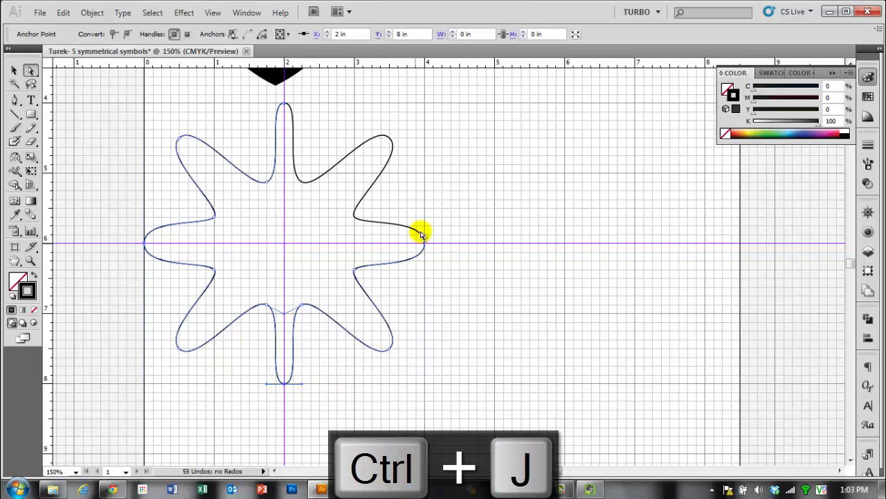
{"action": "left_click_drag", "start_coordinate": [448, 251], "coordinate": [411, 234]}
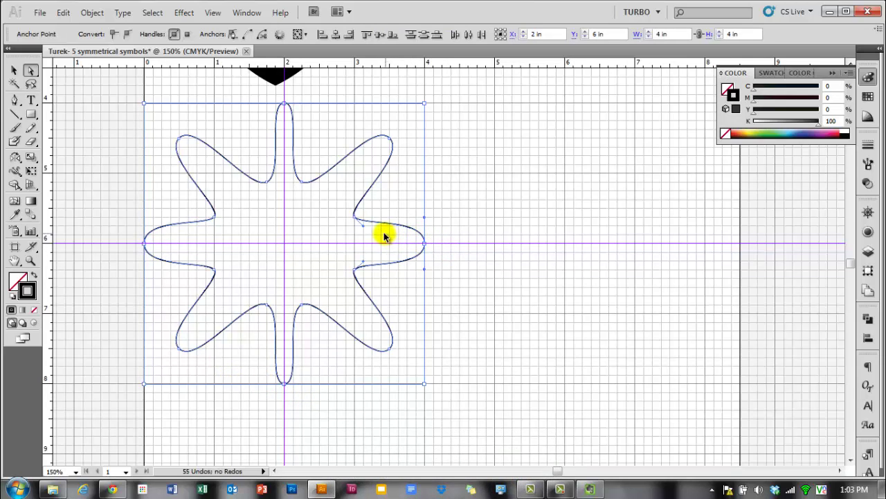
{"action": "key", "text": "ctrl+j"}
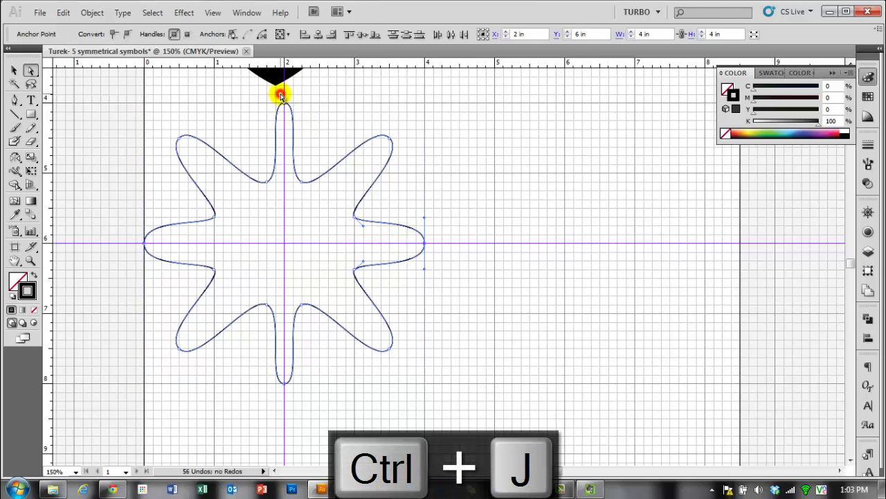
Join the two endpoints at the star's top tip to close the outline, and deselect it
{"action": "left_click_drag", "start_coordinate": [280, 94], "coordinate": [289, 113]}
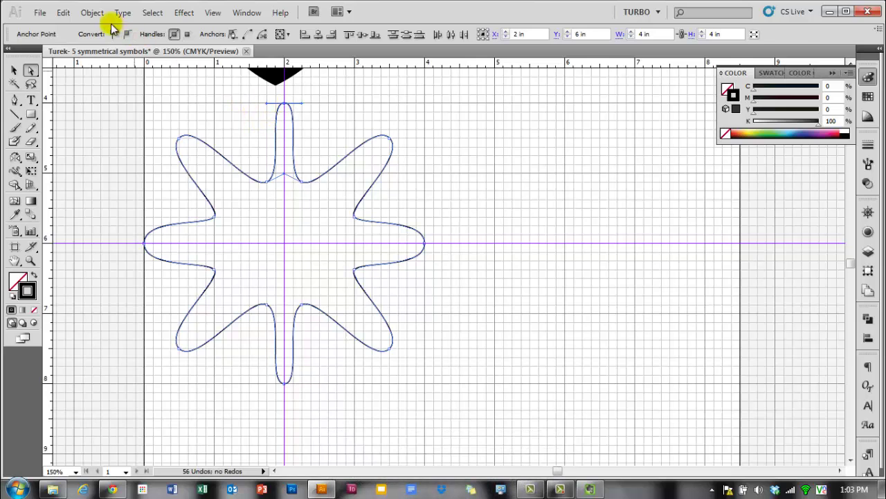
{"action": "left_click", "coordinate": [92, 12]}
{"action": "mouse_move", "coordinate": [233, 276]}
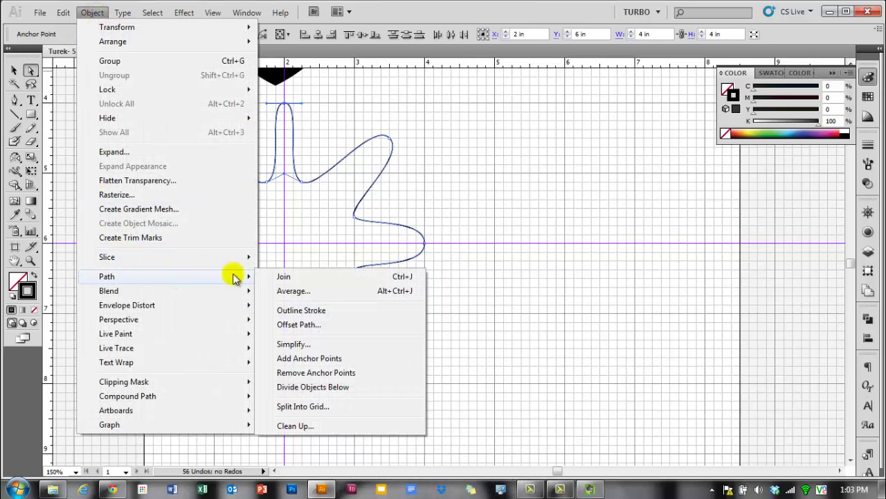
{"action": "left_click", "coordinate": [286, 277]}
{"action": "left_click", "coordinate": [318, 148]}
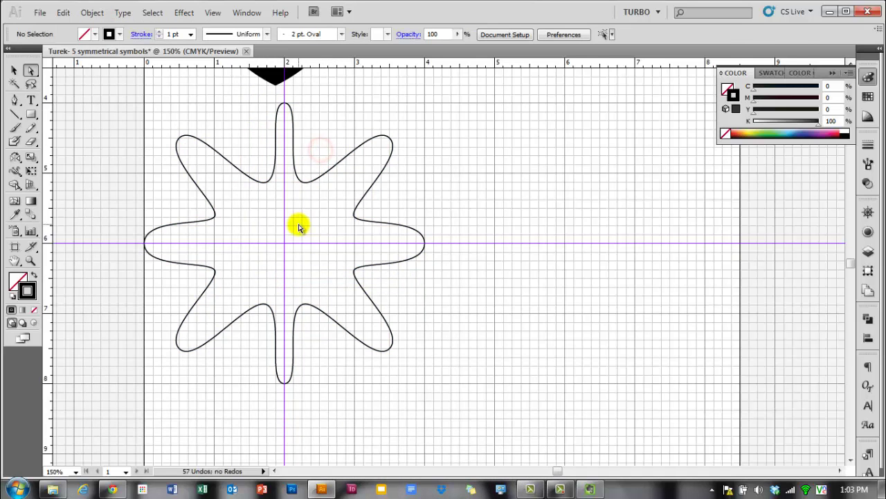
Swap the star's fill and stroke to give it a solid black fill with no outline, and deselect it
{"action": "left_click", "coordinate": [14, 70]}
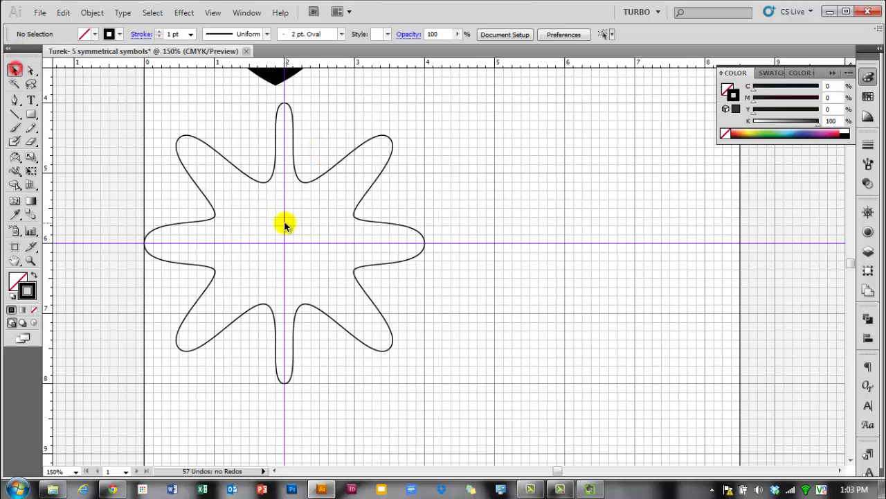
{"action": "left_click", "coordinate": [205, 208]}
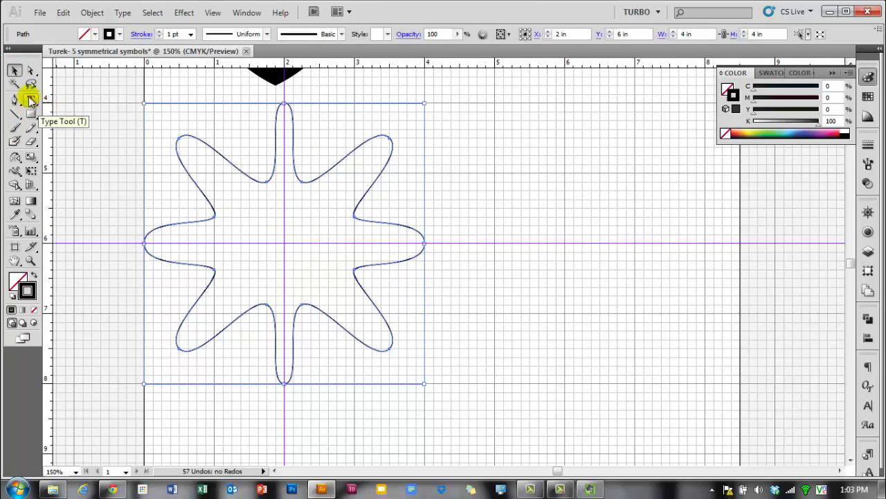
{"action": "left_click", "coordinate": [34, 276]}
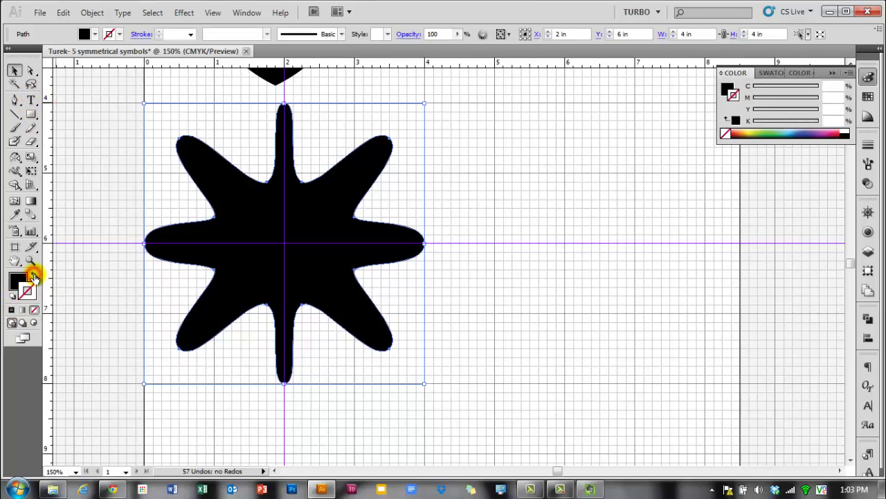
{"action": "left_click", "coordinate": [434, 275]}
Move the heart slightly right to centre it on the vertical guide above the star, at about X 2 in
{"action": "scroll", "coordinate": [434, 276], "scroll_direction": "up", "scroll_amount": 1}
{"action": "scroll", "coordinate": [432, 274], "scroll_direction": "up", "scroll_amount": 4}
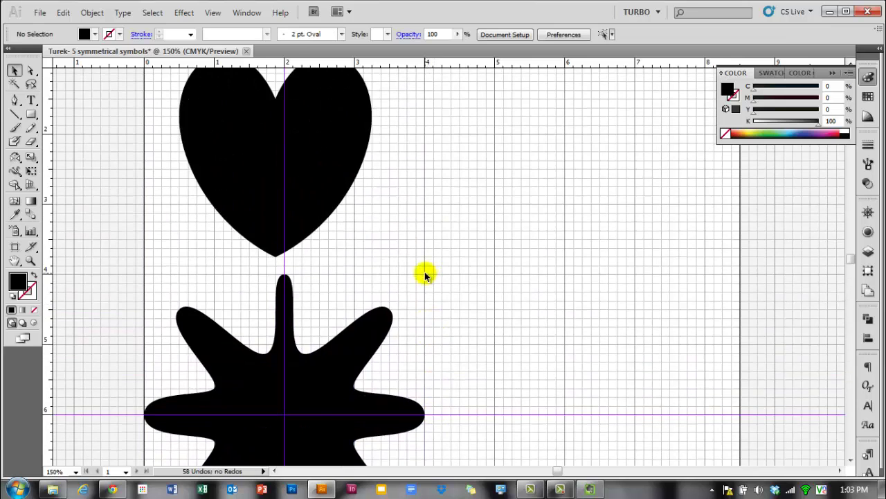
{"action": "scroll", "coordinate": [382, 268], "scroll_direction": "up", "scroll_amount": 1}
{"action": "left_click_drag", "start_coordinate": [321, 242], "coordinate": [332, 237]}
{"action": "scroll", "coordinate": [402, 239], "scroll_direction": "down", "scroll_amount": 5}
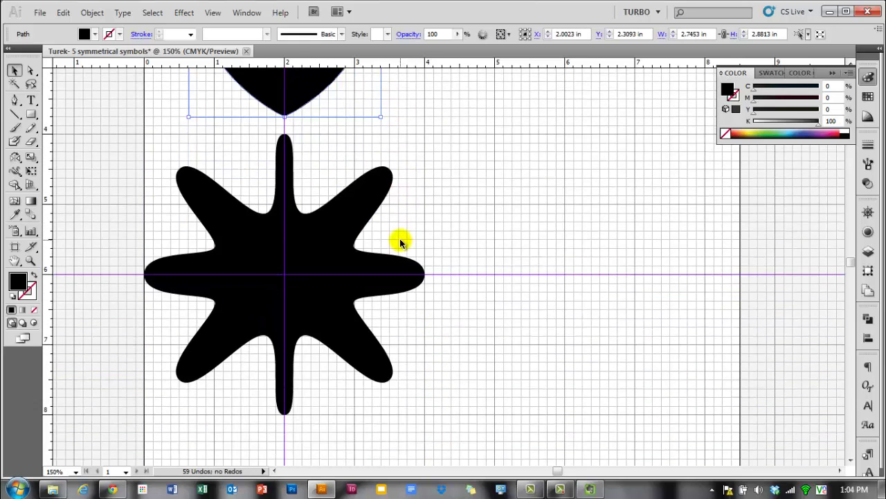